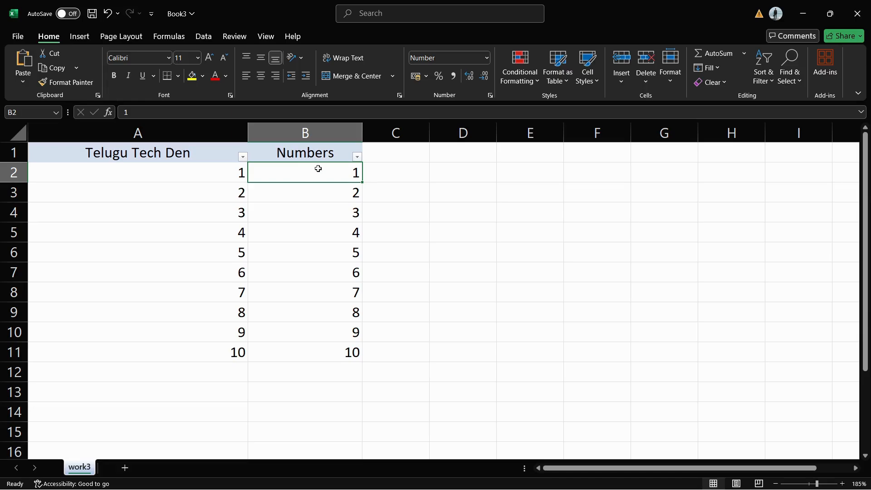
{"action": "mouse_move", "coordinate": [315, 179]}
{"action": "left_mouse_down"}
{"action": "mouse_move", "coordinate": [342, 377]}
{"action": "mouse_move", "coordinate": [334, 355]}
{"action": "left_mouse_up"}
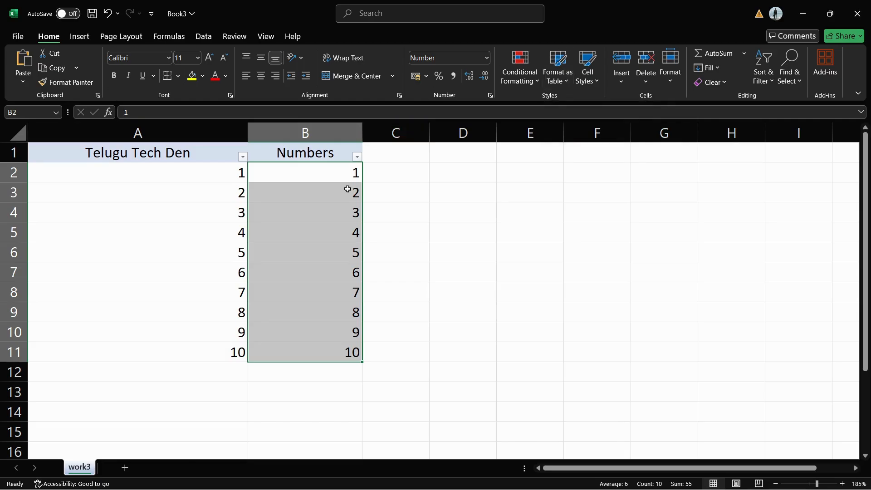
{"action": "left_click", "coordinate": [349, 173]}
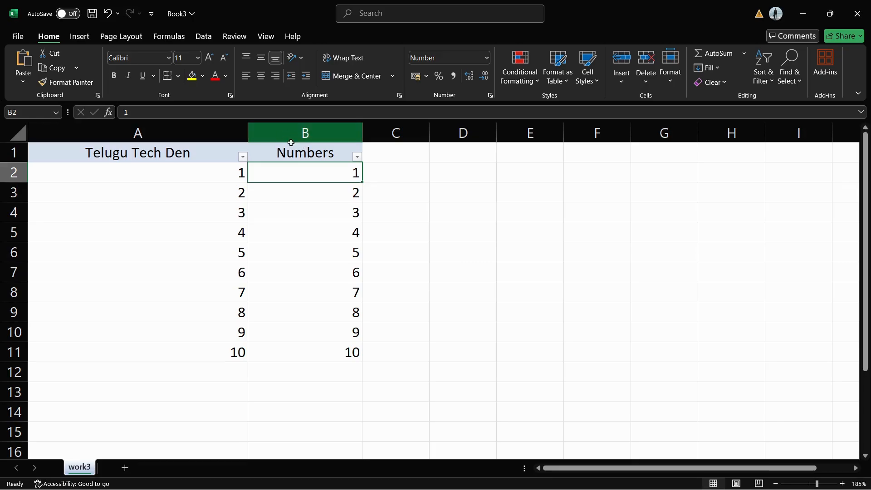
{"action": "left_click", "coordinate": [284, 152]}
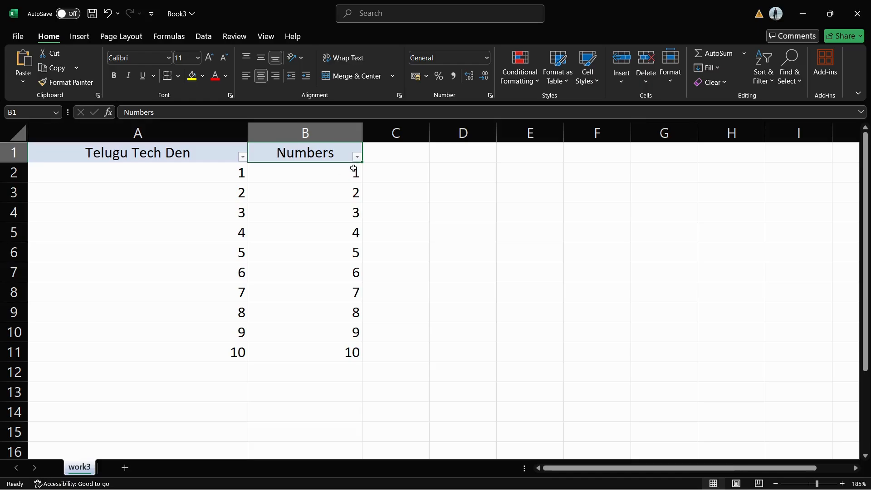
- Fill the series 1 to 10 from B2 down to B11 and total it in B12 with AutoSum
{"action": "key", "text": "ctrl+z"}
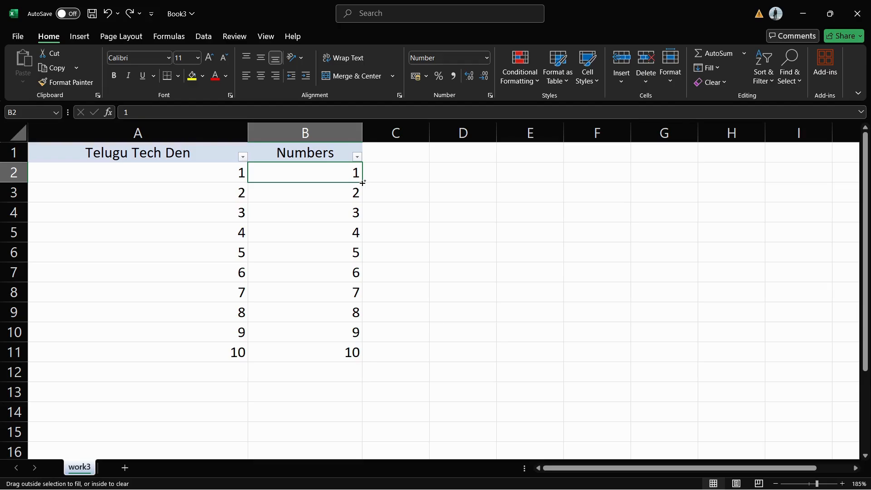
{"action": "left_click_drag", "start_coordinate": [364, 181], "coordinate": [362, 360]}
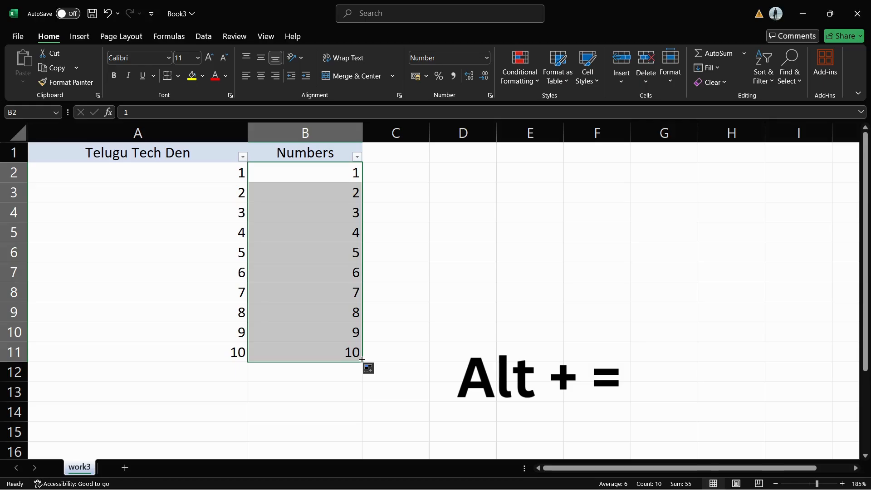
{"action": "key", "text": "alt+equal"}
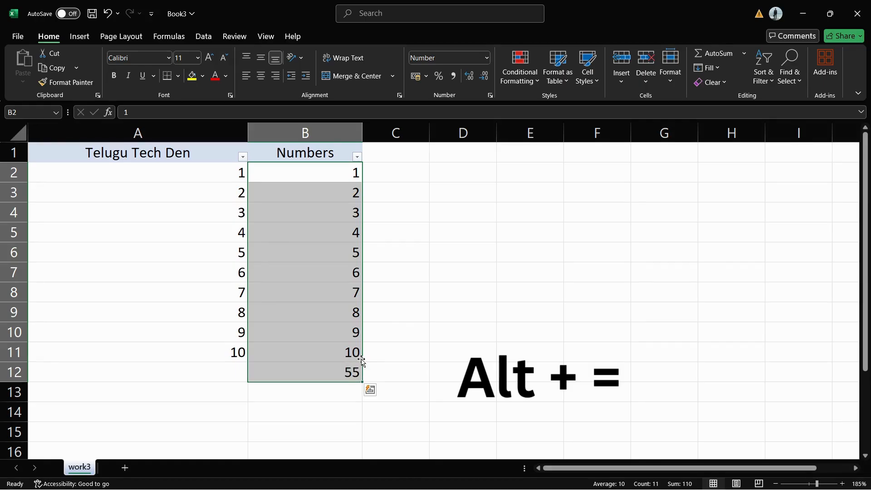
{"action": "left_click", "coordinate": [347, 375]}
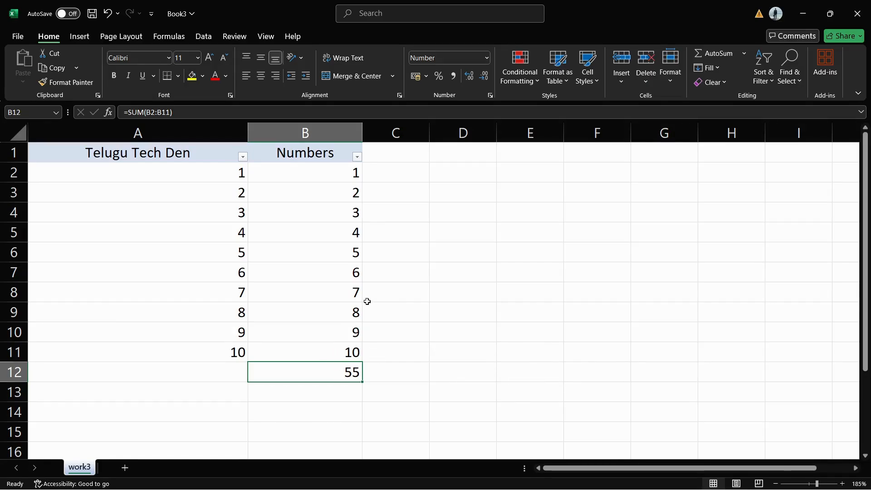
- Enter 1 in C2 and fill the series down to 10 in C11
{"action": "left_click", "coordinate": [424, 174]}
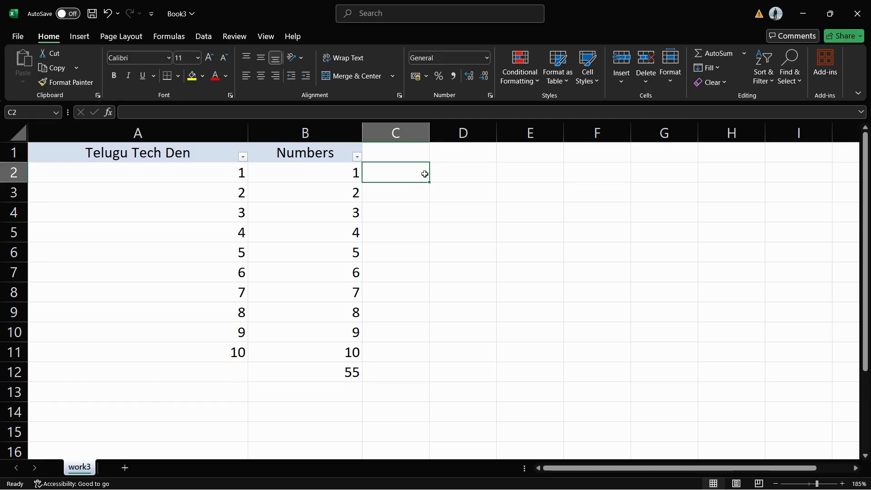
{"action": "type", "text": "1"}
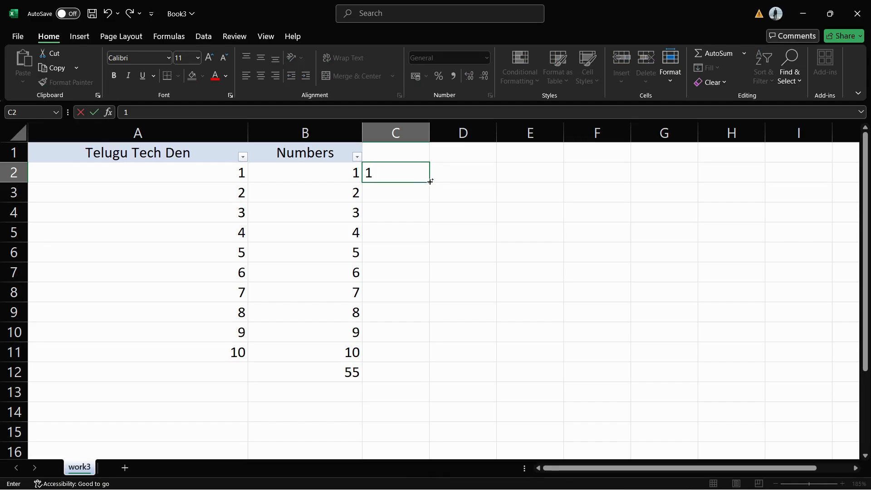
{"action": "left_click_drag", "start_coordinate": [430, 184], "coordinate": [424, 359]}
- Enter the subtraction formula =10-9 in C12, below the filled series
{"action": "left_click", "coordinate": [407, 325]}
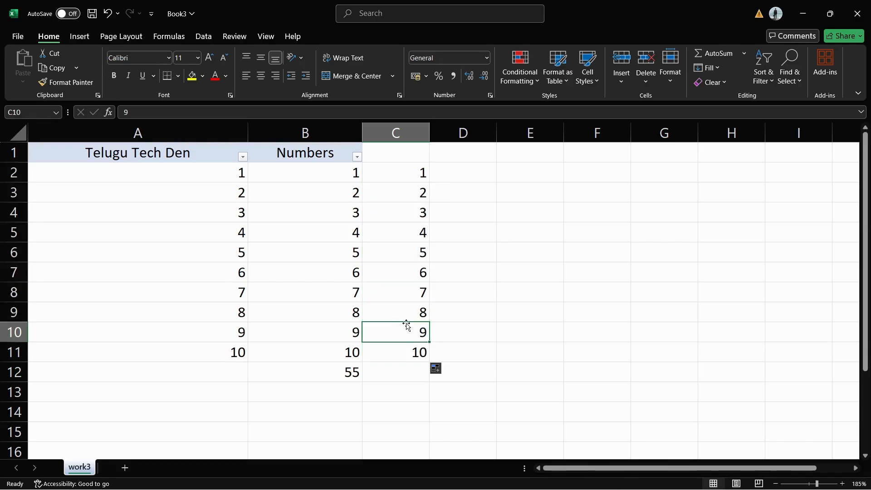
{"action": "left_click", "coordinate": [415, 348]}
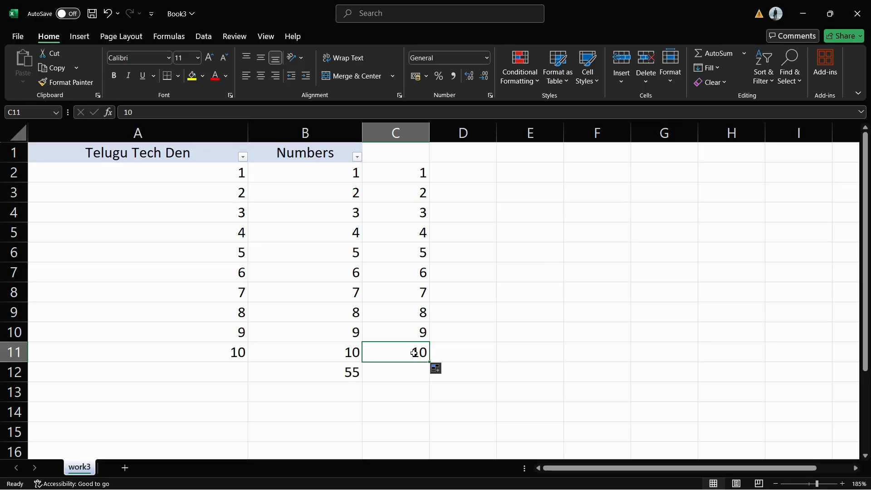
{"action": "left_click", "coordinate": [408, 375]}
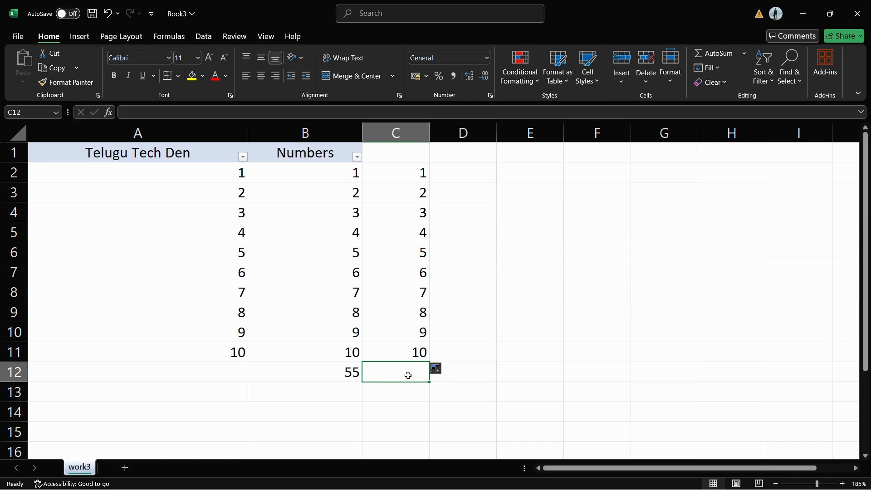
{"action": "type", "text": "="}
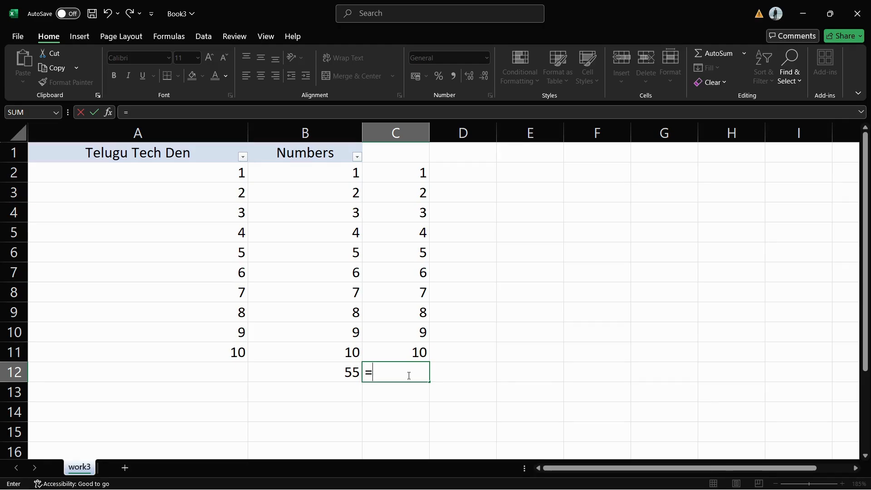
{"action": "type", "text": "10-9"}
{"action": "key", "text": "Return"}
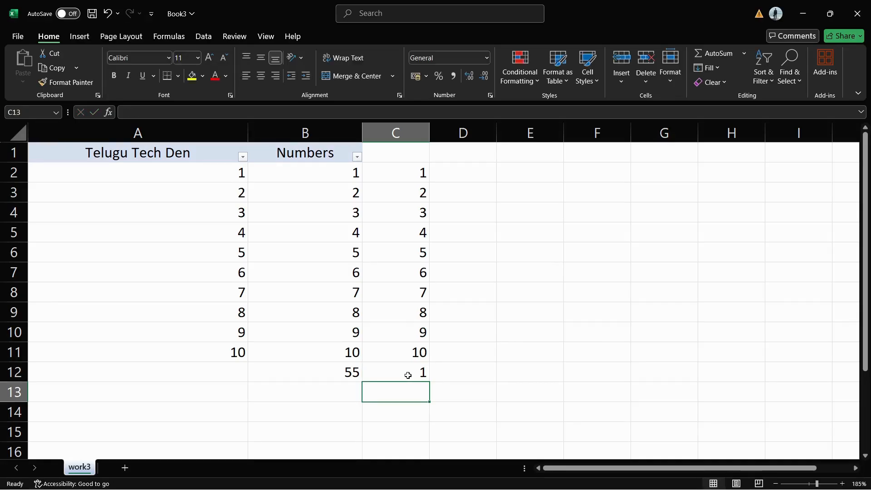
{"action": "left_click", "coordinate": [403, 374]}
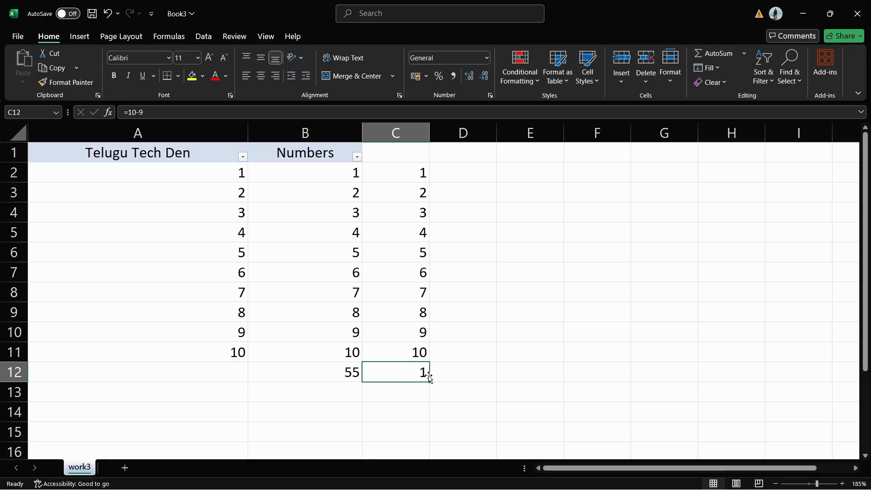
- Enter 1 in D2 and fill the series down to 5 in D6
{"action": "left_click", "coordinate": [459, 173]}
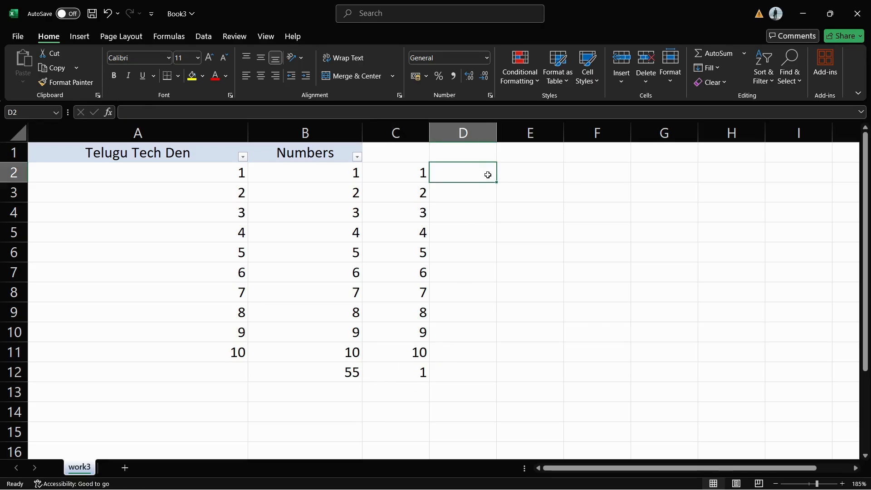
{"action": "type", "text": "1"}
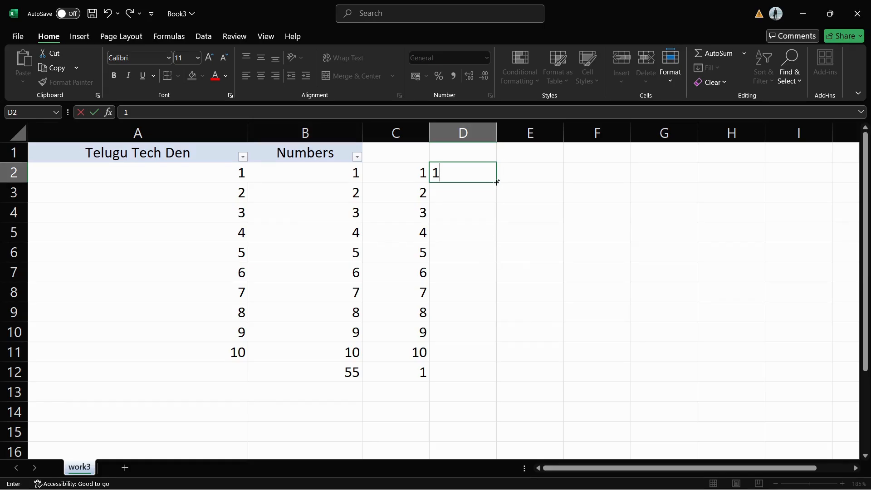
{"action": "left_click_drag", "start_coordinate": [497, 182], "coordinate": [502, 261]}
- Enter the multiplication formula =(5*4) in D7, directly below the series in column D
{"action": "left_click", "coordinate": [479, 266]}
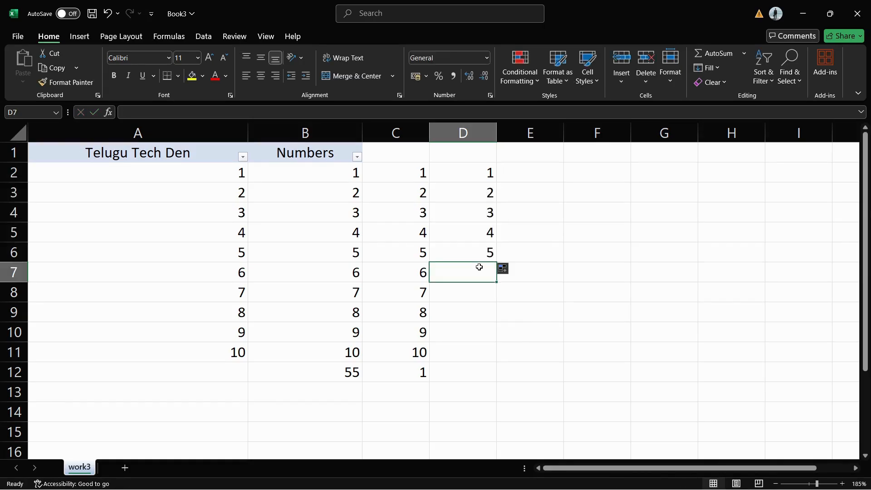
{"action": "left_click", "coordinate": [477, 256]}
{"action": "left_click", "coordinate": [472, 272]}
{"action": "type", "text": "="}
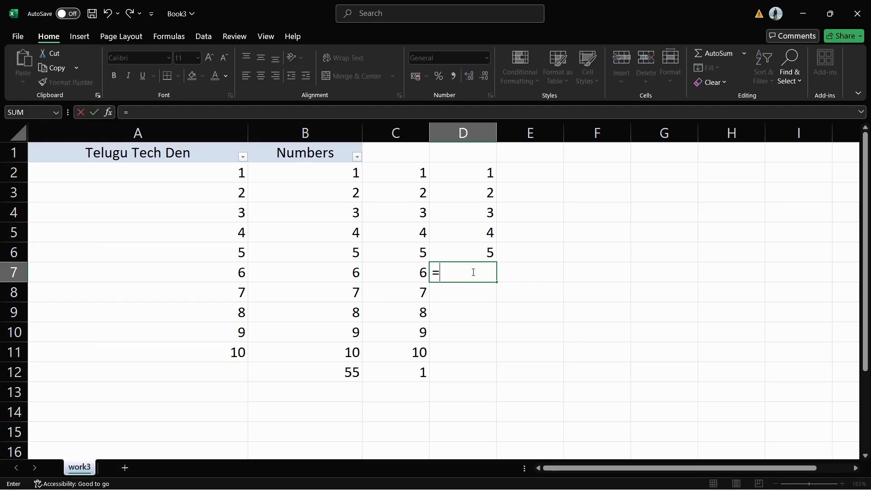
{"action": "type", "text": "("}
{"action": "type", "text": "5*4)"}
{"action": "key", "text": "Return"}
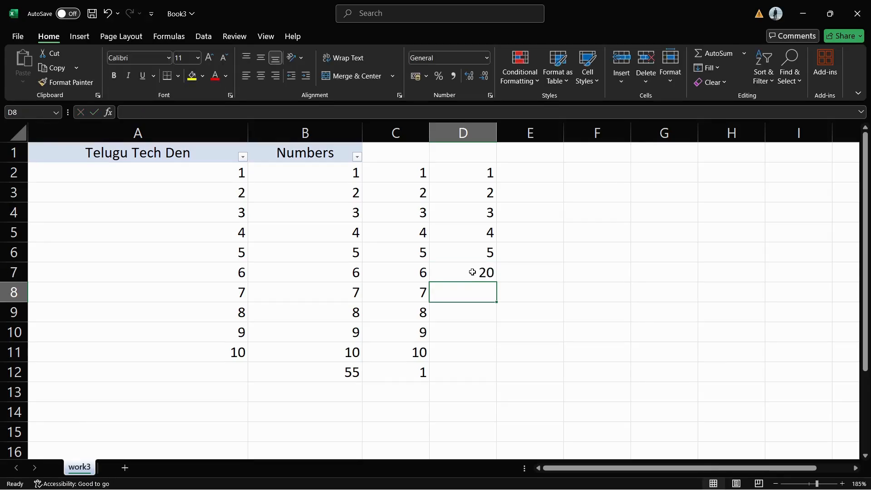
{"action": "left_click", "coordinate": [472, 272]}
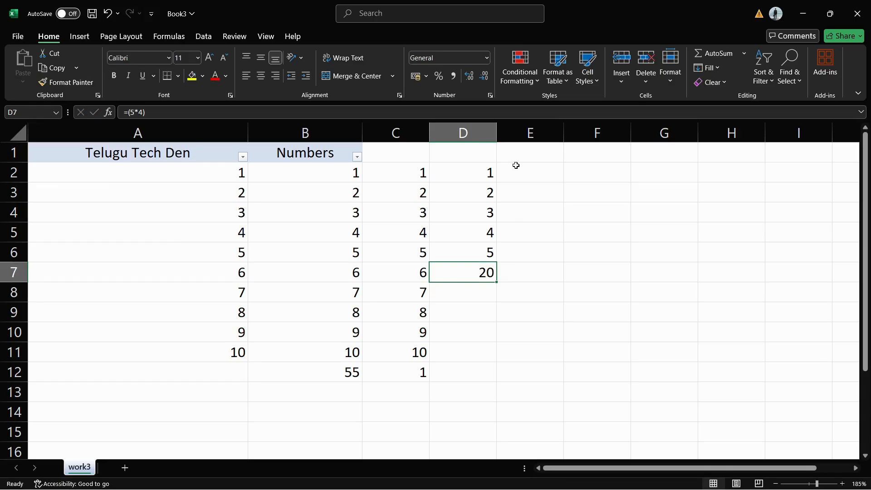
- Enter the division operands in column E: 10 in E2 and 2 in E3
{"action": "left_click", "coordinate": [532, 172]}
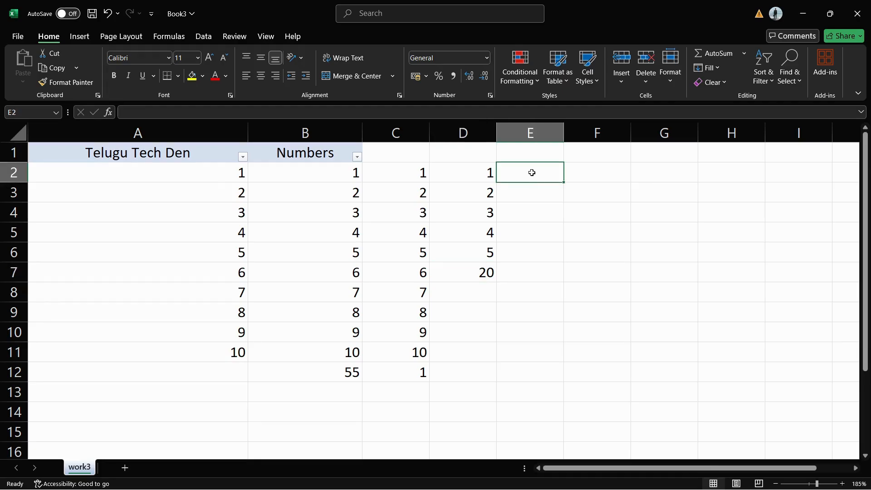
{"action": "type", "text": "10"}
{"action": "key", "text": "Return"}
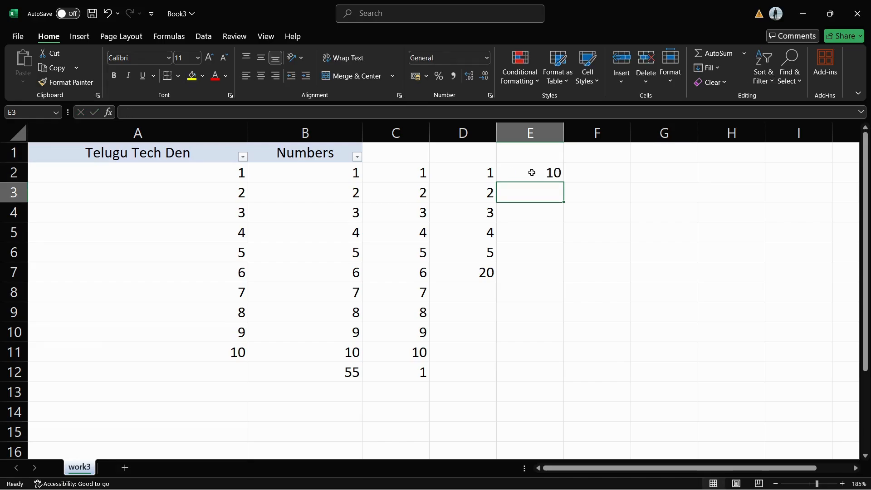
{"action": "type", "text": "2"}
{"action": "key", "text": "Return"}
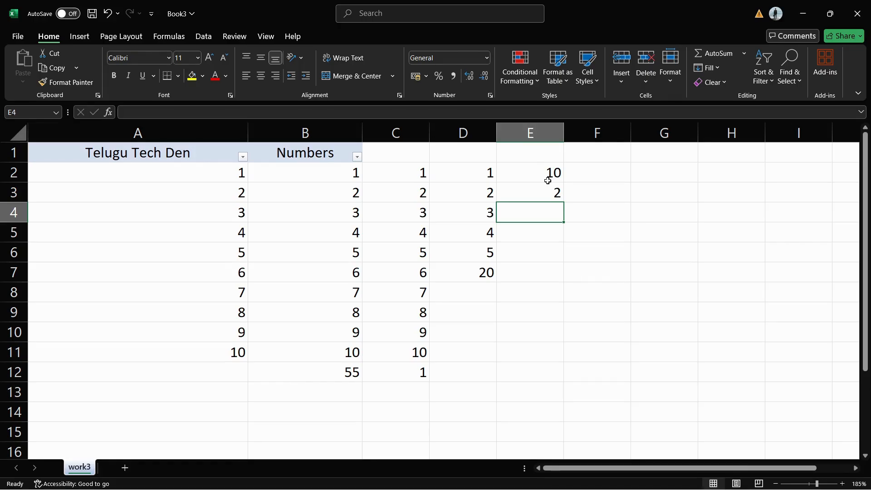
- Enter the division formula =(10/2) in E4, below the two operands
{"action": "type", "text": "=("}
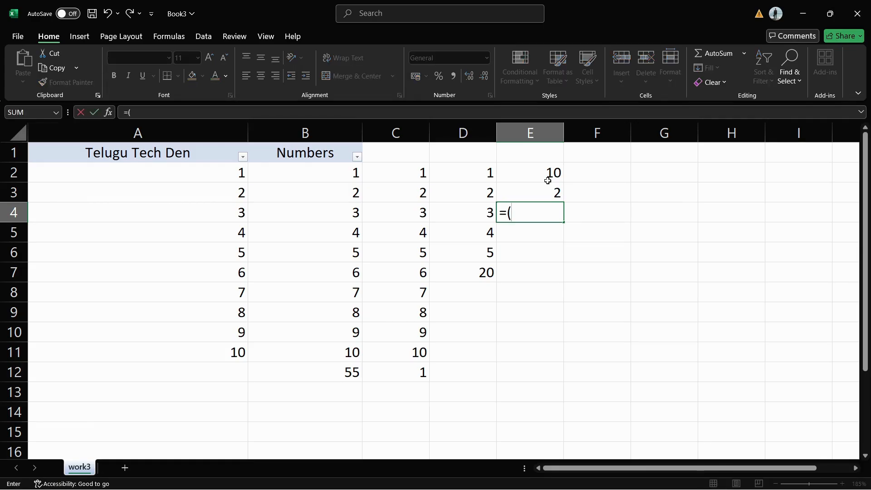
{"action": "type", "text": "10/2)"}
{"action": "key", "text": "Return"}
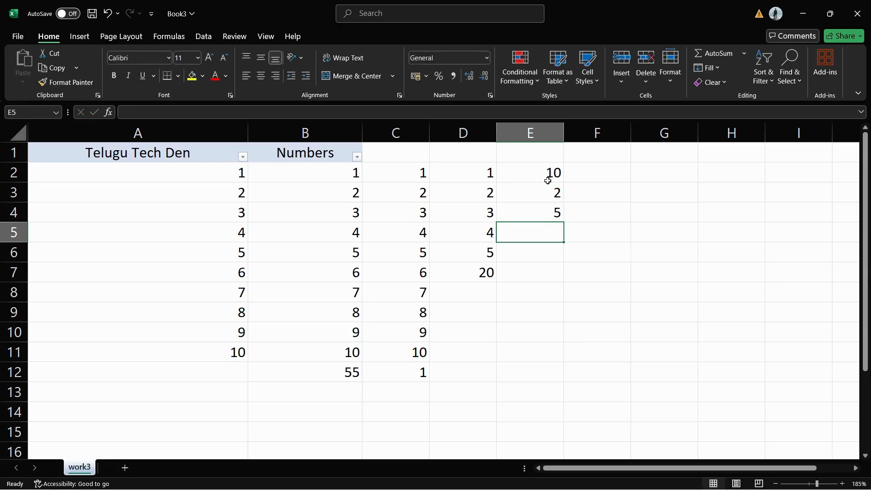
{"action": "left_click", "coordinate": [543, 211]}
{"action": "left_click", "coordinate": [477, 273]}
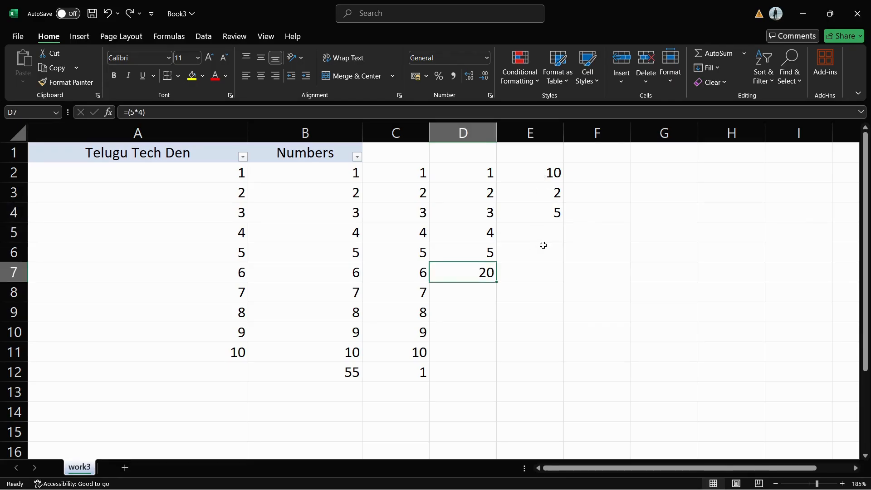
{"action": "left_click", "coordinate": [543, 245]}
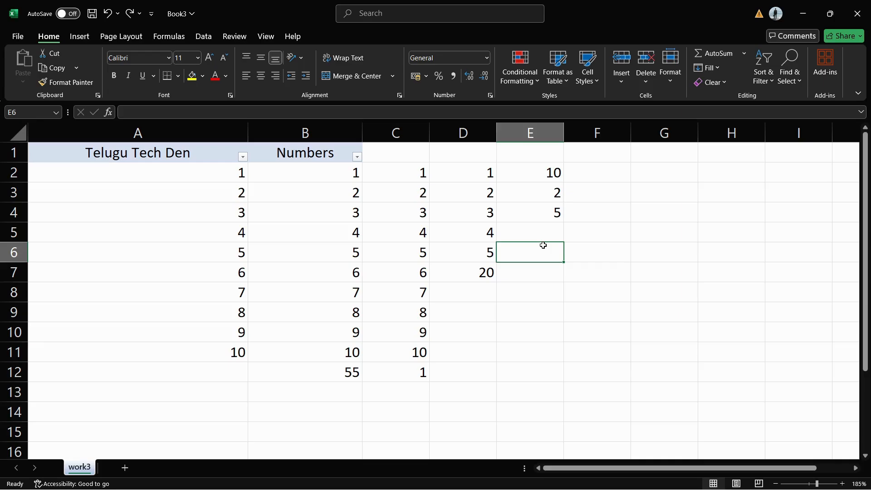